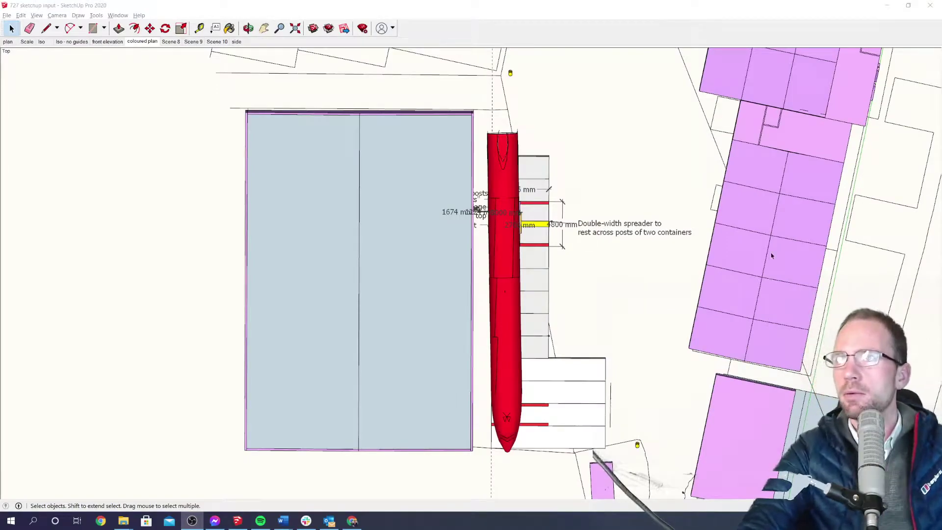
Examine the red fuselage resting on the containers beside the large building, from the overall site layout down to its supports
mouse_move(420, 382)
middle_down()
mouse_move(562, 259)
mouse_move(314, 201)
middle_up()
mouse_move(448, 343)
middle_down()
mouse_move(212, 245)
mouse_move(326, 286)
mouse_move(480, 281)
mouse_move(399, 162)
middle_up()
middle_drag(668, 384, 459, 280)
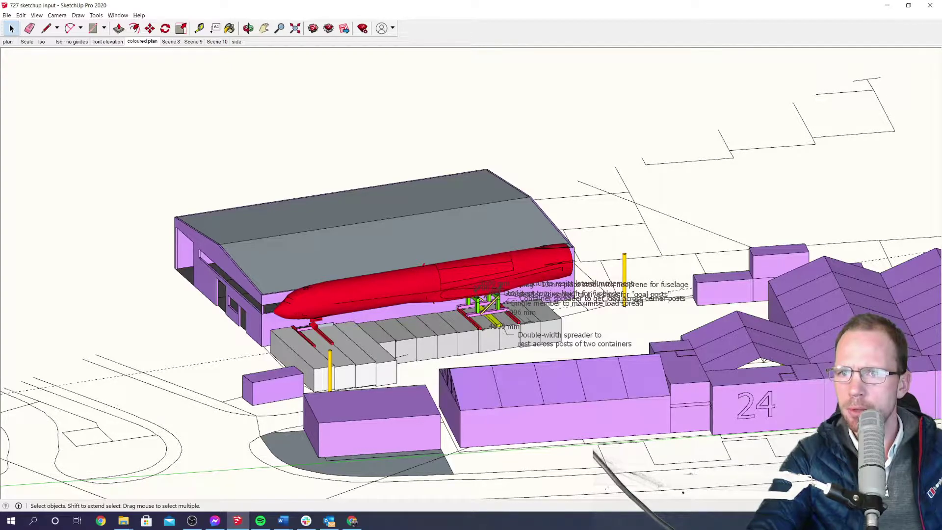
shift+middle_drag(690, 200, 589, 174)
middle_drag(540, 285, 566, 305)
scroll(408, 263, up, 6)
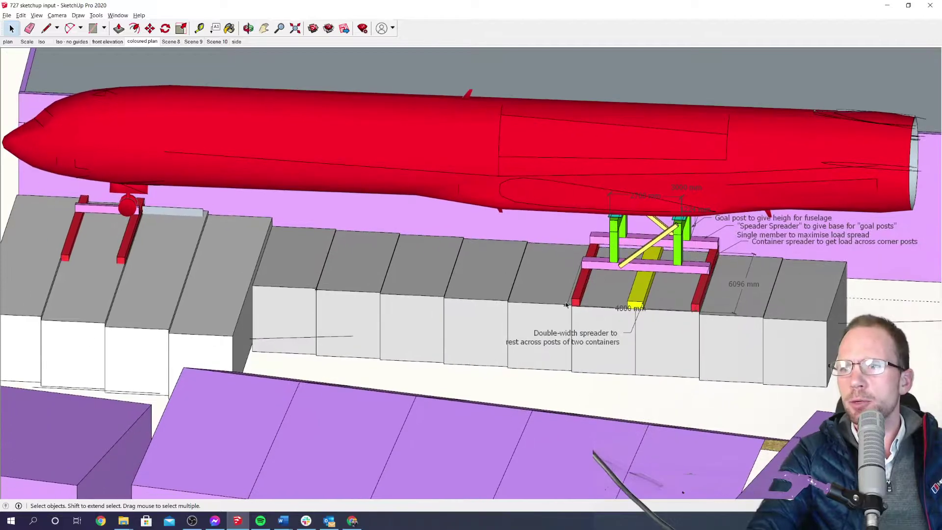
middle_drag(328, 283, 605, 283)
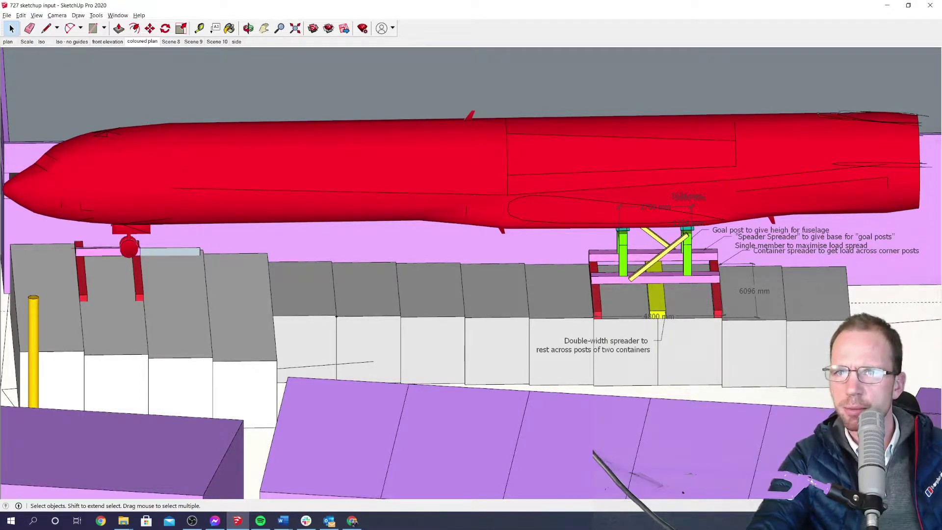
Go through the saved scenes 8, 10 and 9 and show the side scene of the fuselage on its supports
key(Page_Down)
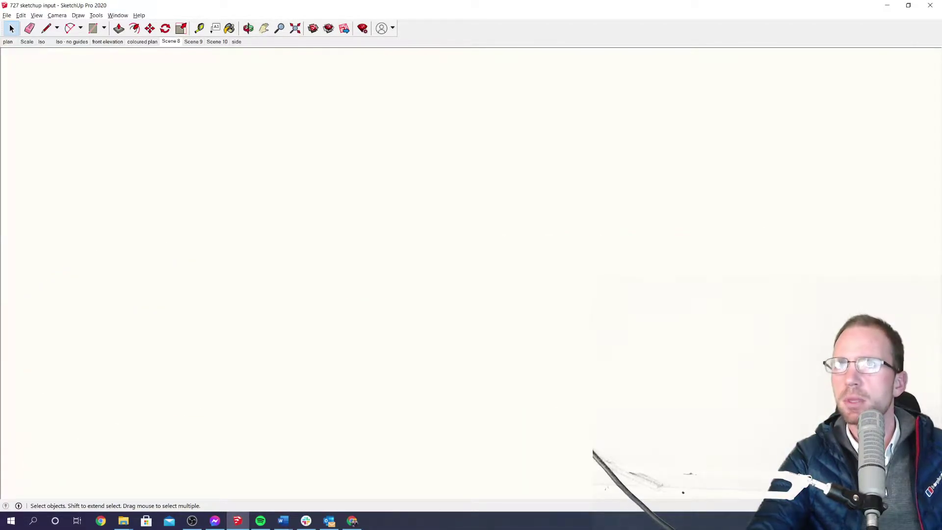
click(217, 42)
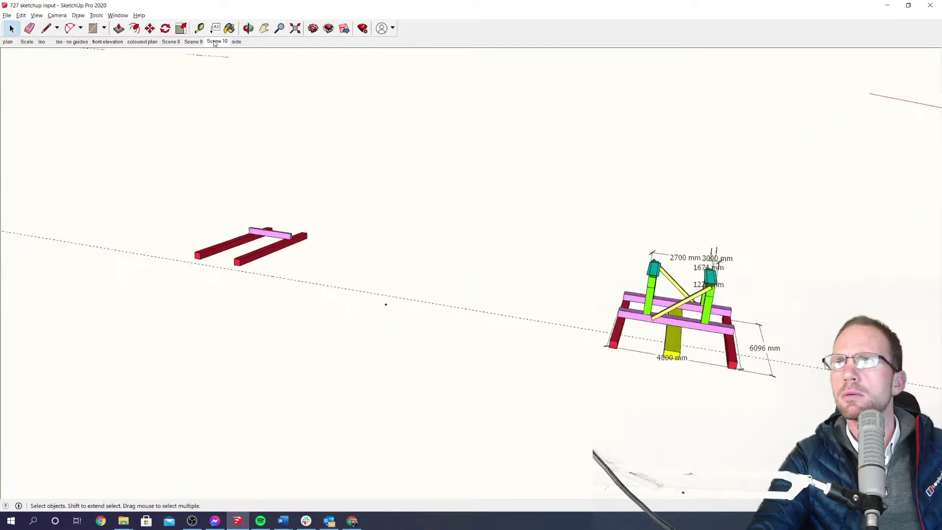
click(193, 41)
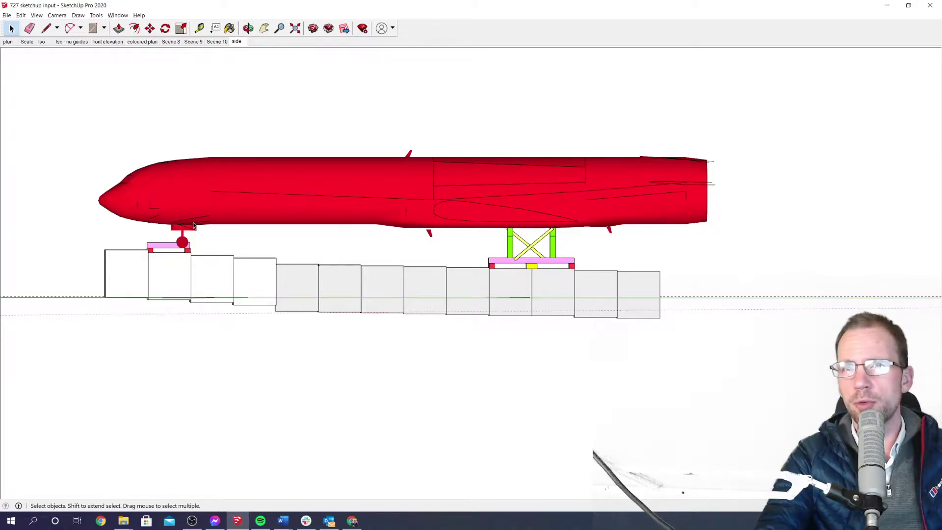
Examine the nose wheel support, where the purple beam spans the two red spreaders on the containers
scroll(178, 230, up, 1)
mouse_move(177, 231)
middle_down()
mouse_move(297, 219)
mouse_move(119, 234)
mouse_move(345, 244)
mouse_move(368, 344)
middle_up()
scroll(163, 234, up, 6)
shift+middle_drag(221, 189, 402, 427)
scroll(301, 270, up, 4)
middle_drag(298, 265, 277, 286)
scroll(369, 333, down, 3)
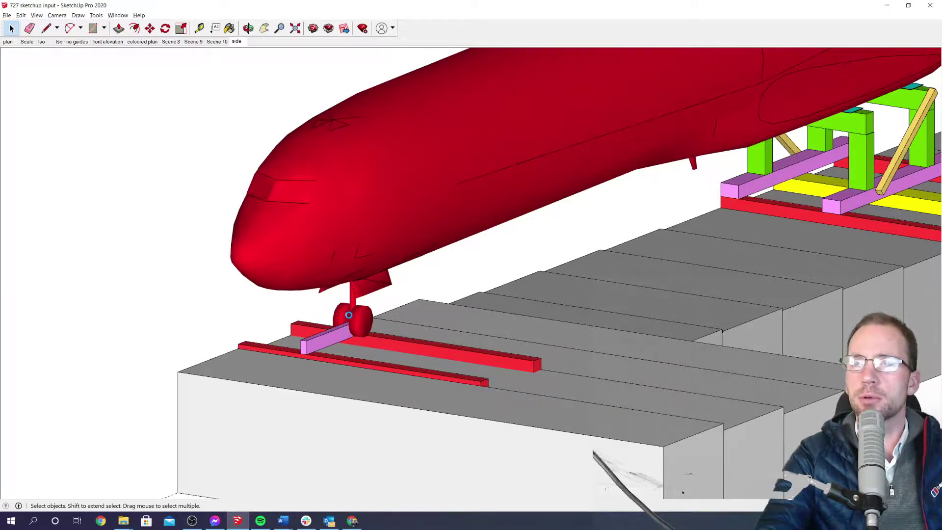
scroll(351, 317, up, 1)
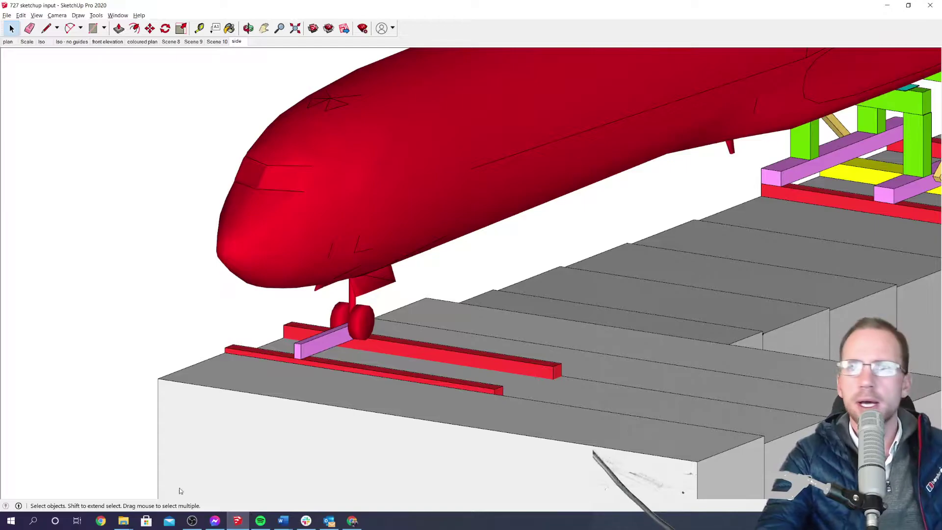
Examine the rear support frame under the fuselage, including the green goal posts, diagonal struts and spreader beams
shift+middle_drag(483, 318, 215, 395)
scroll(542, 419, down, 4)
middle_drag(542, 423, 449, 445)
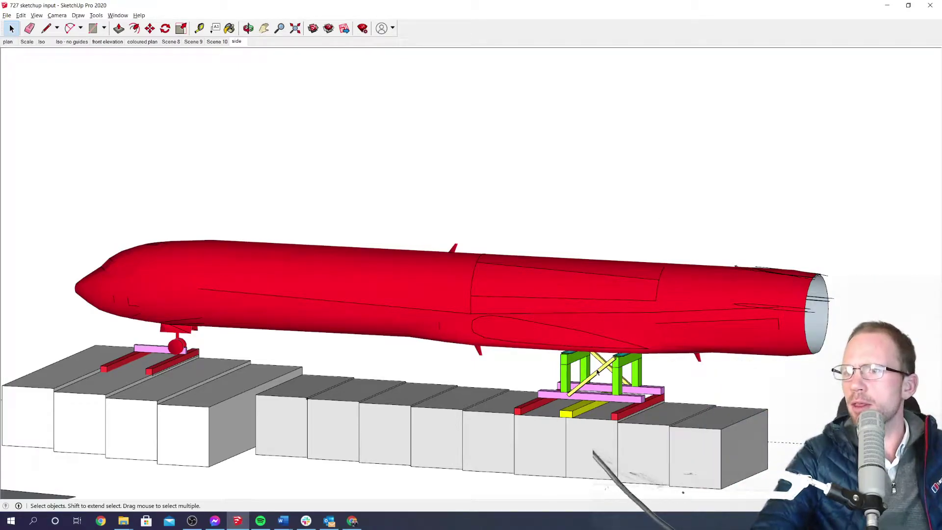
scroll(598, 362, up, 6)
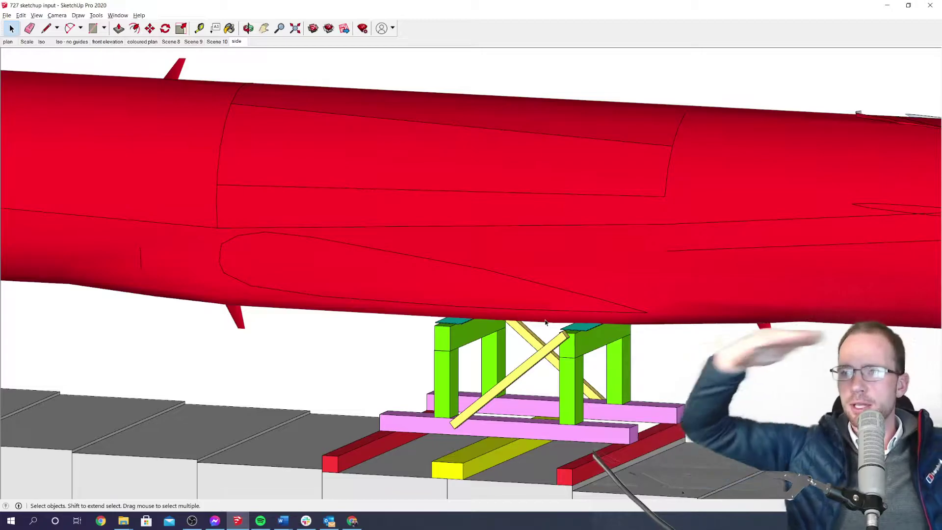
scroll(496, 375, down, 5)
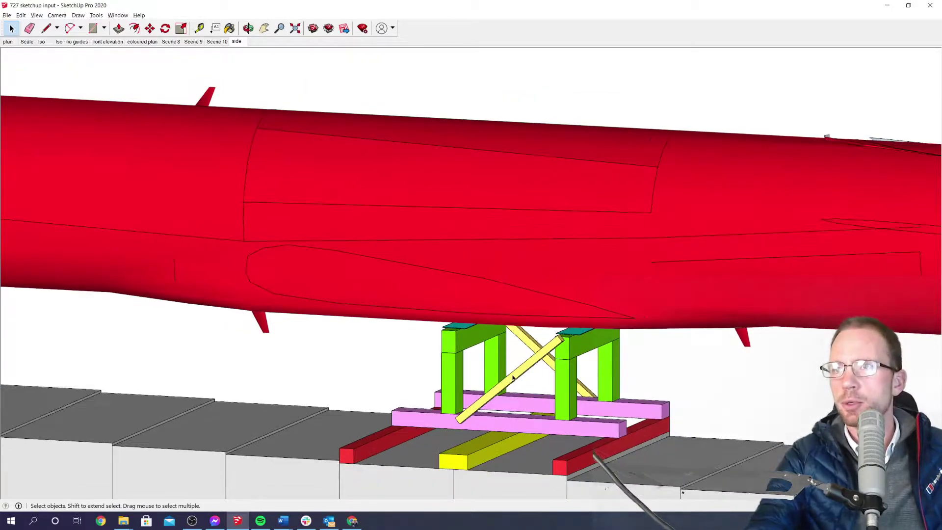
scroll(260, 367, up, 10)
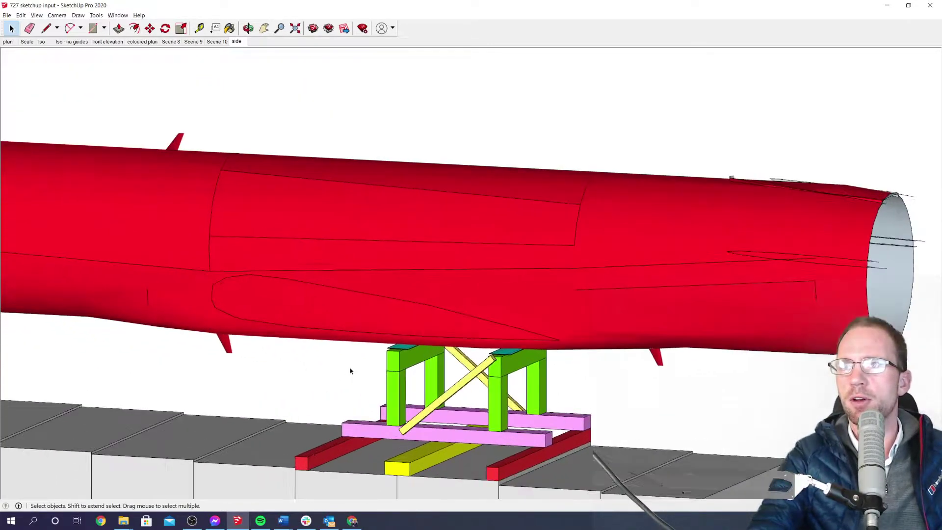
scroll(550, 378, down, 4)
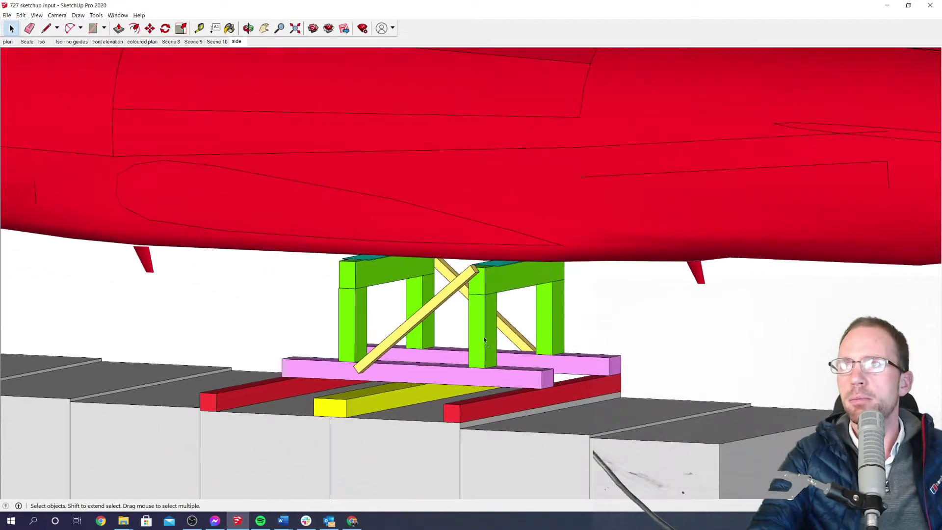
scroll(340, 223, up, 5)
Show Scene 9 and examine how the red container spreaders and yellow double-width spreader rest on the containers
click(216, 41)
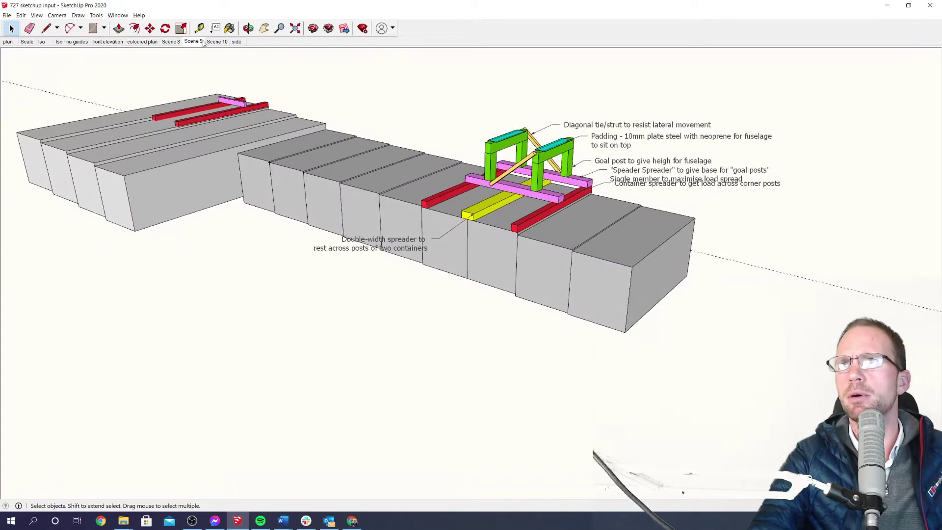
click(194, 42)
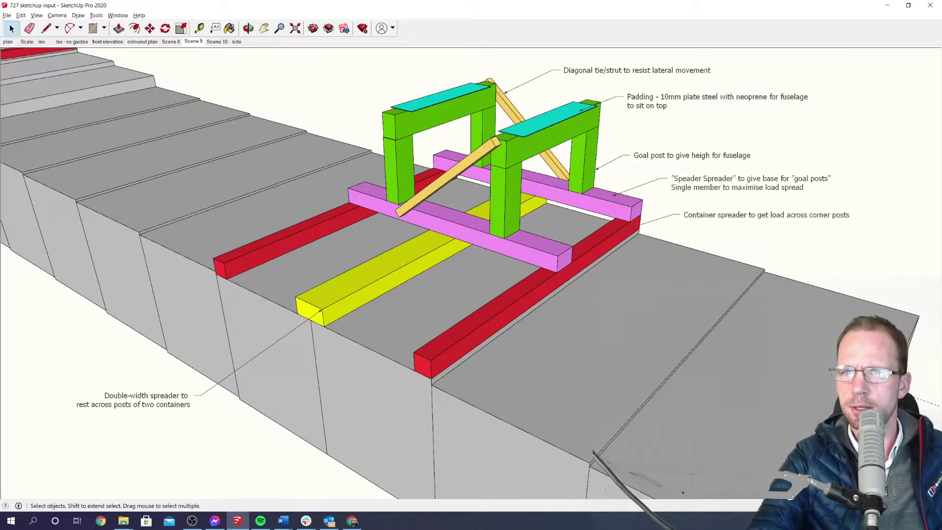
middle_drag(459, 445, 563, 348)
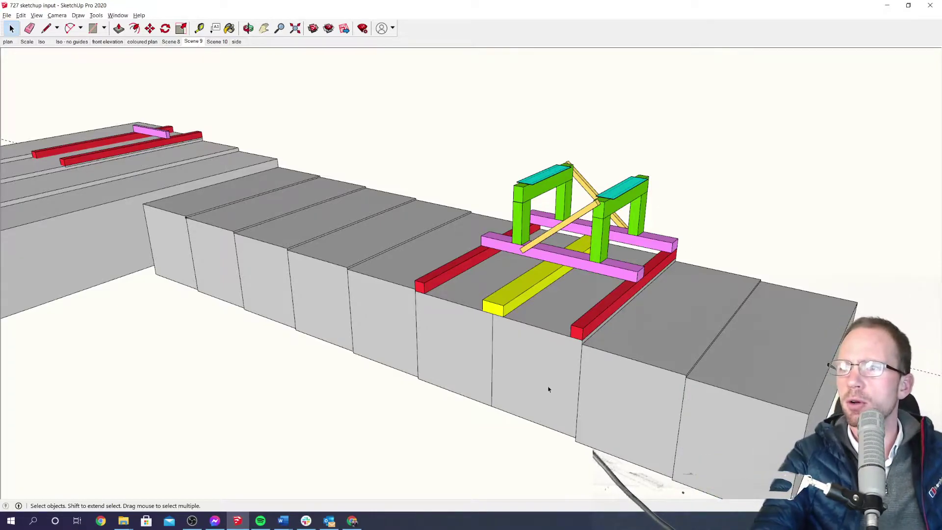
scroll(609, 318, up, 3)
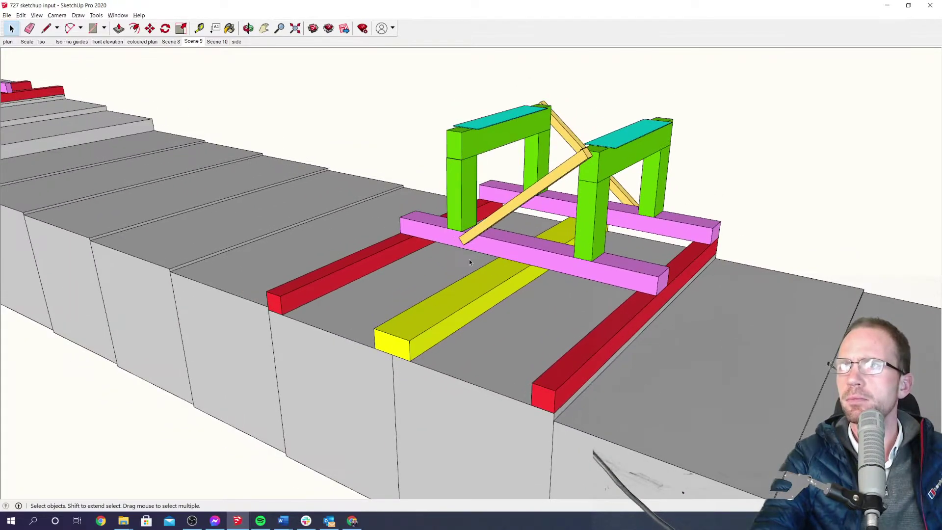
middle_drag(349, 357, 551, 208)
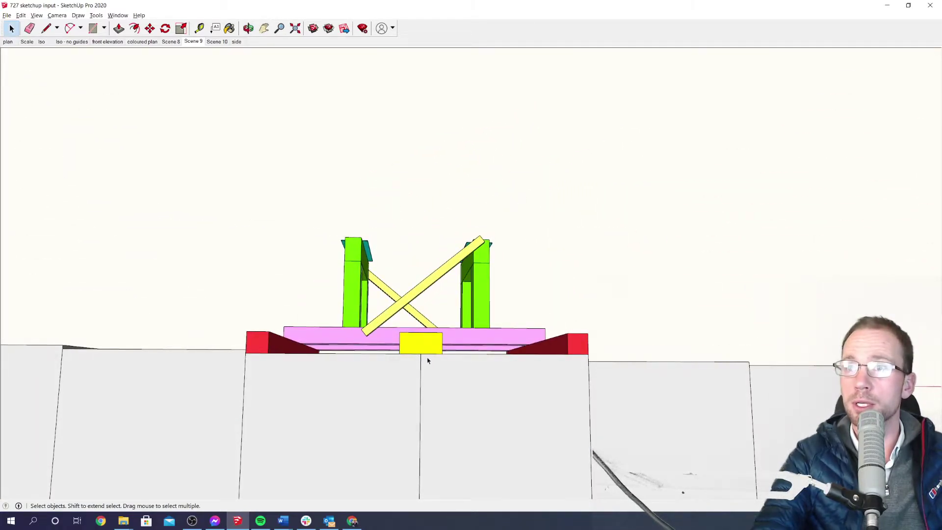
middle_drag(428, 360, 468, 377)
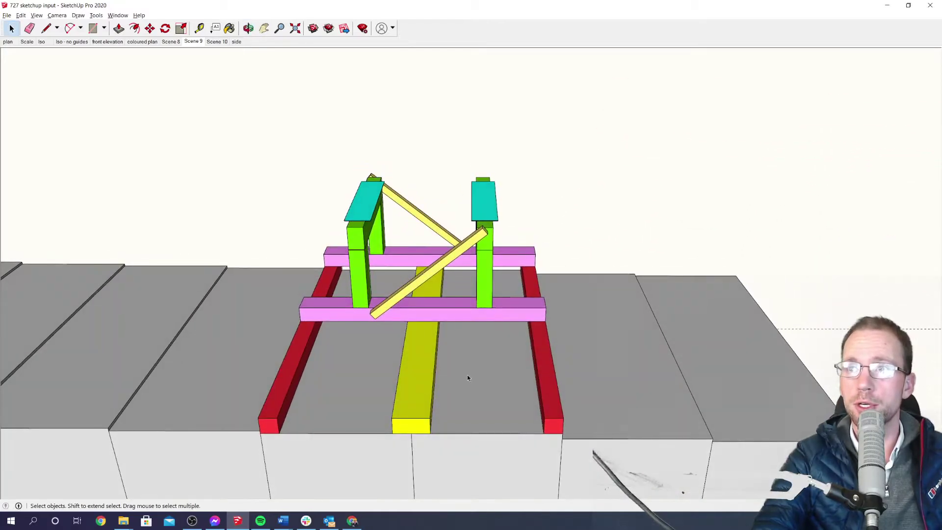
middle_drag(370, 375, 359, 412)
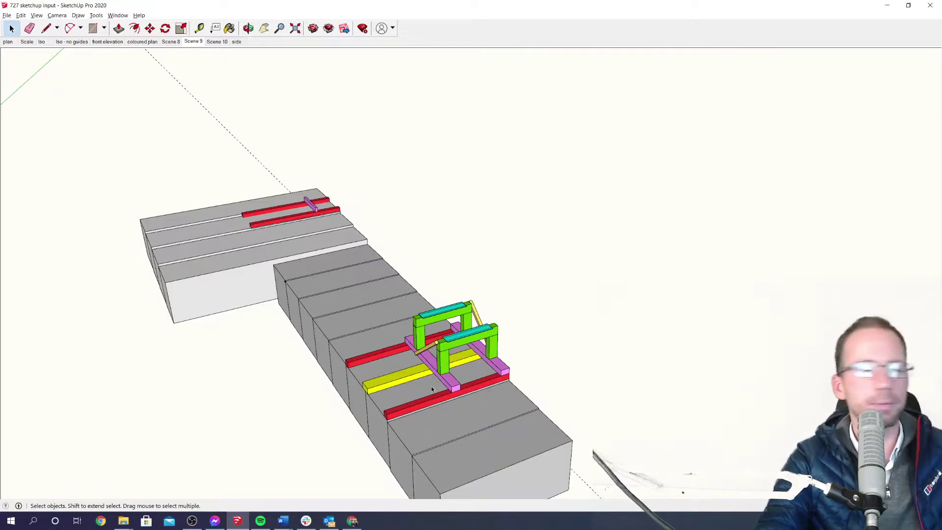
Examine how the purple spreader beams sit across the red and yellow spreaders and carry the green goal posts
middle_drag(446, 385, 464, 376)
scroll(373, 410, up, 8)
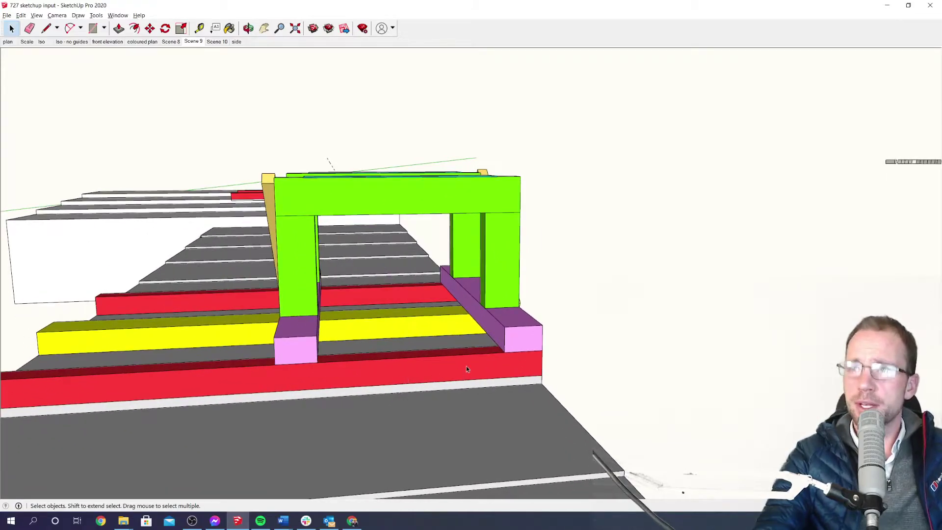
shift+middle_drag(221, 382, 374, 387)
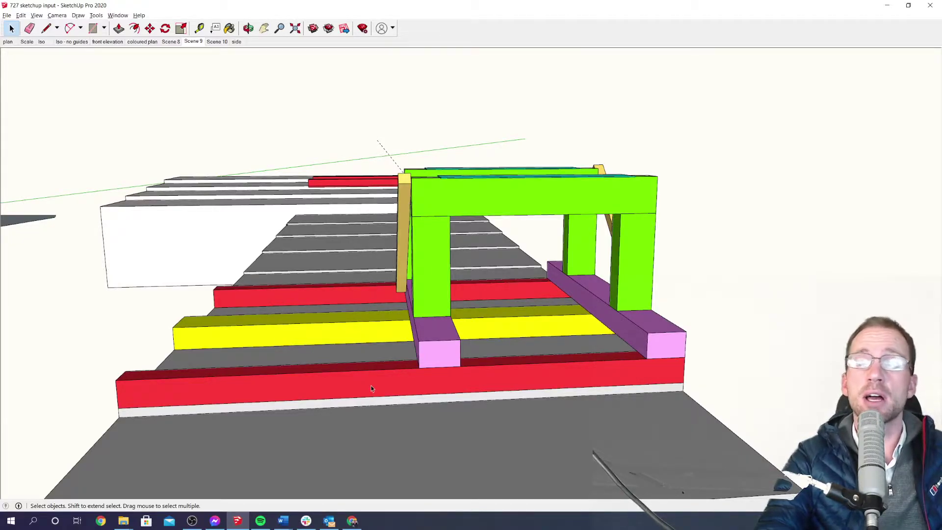
middle_drag(371, 386, 462, 386)
shift+middle_drag(326, 434, 431, 404)
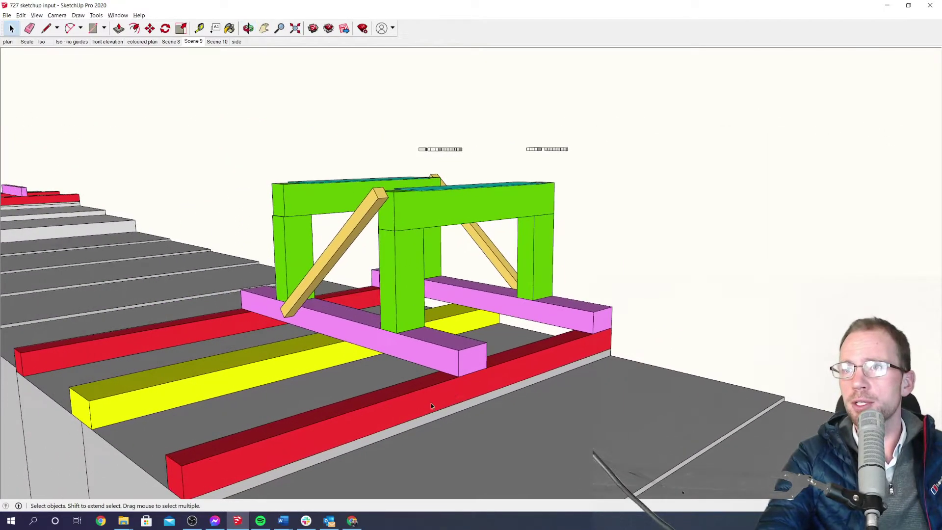
middle_drag(286, 360, 399, 420)
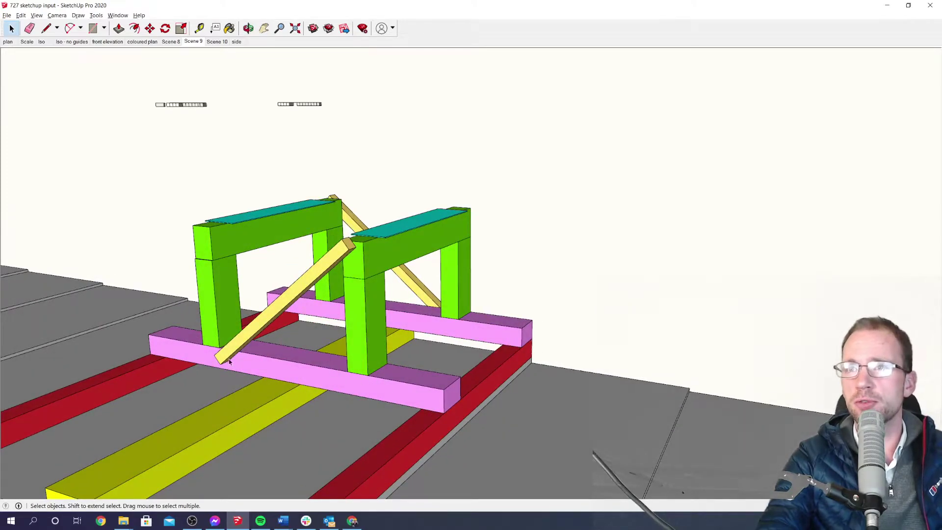
middle_drag(353, 384, 522, 402)
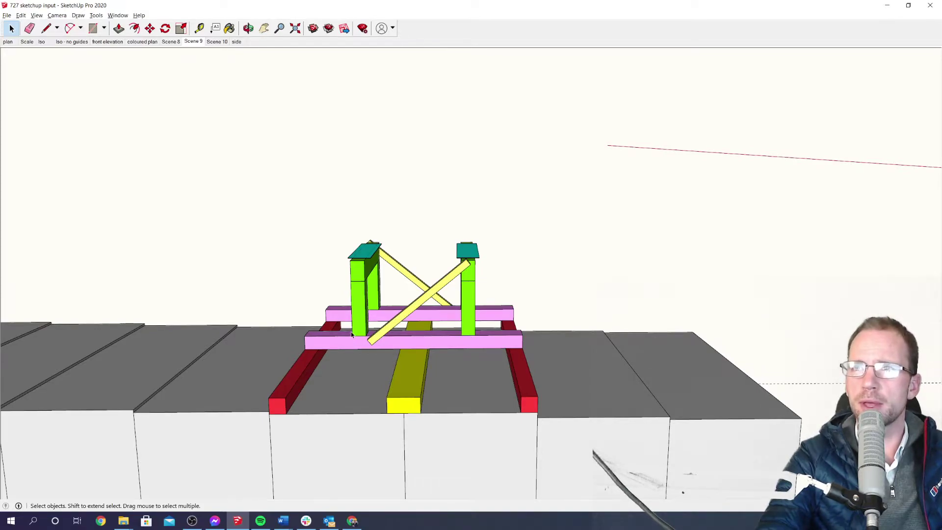
Examine the green goal posts and the yellow diagonal struts bracing them from the front, end and corner
middle_drag(351, 332, 355, 350)
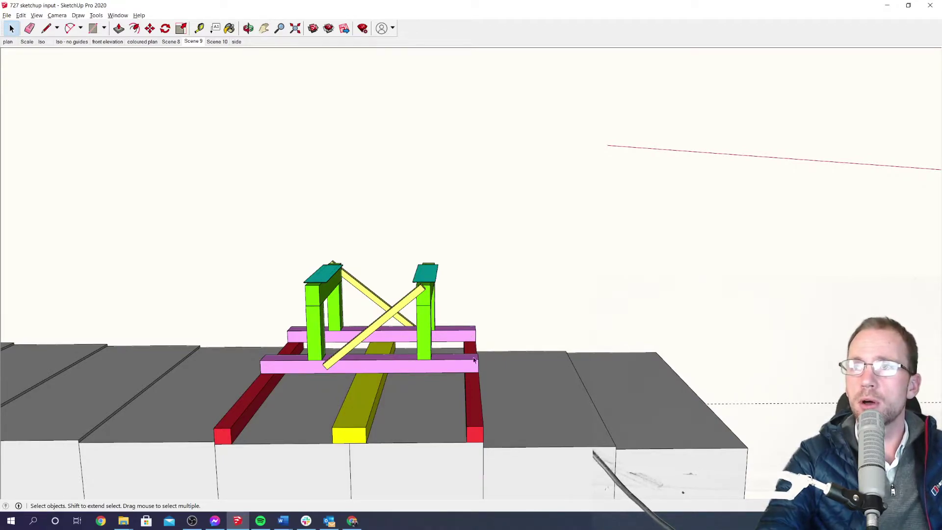
middle_drag(473, 375, 378, 389)
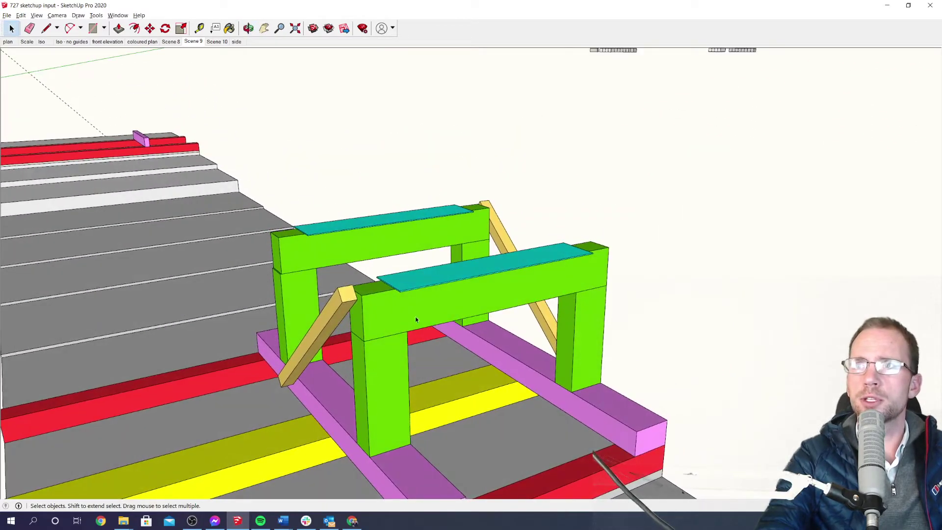
middle_drag(576, 370, 314, 375)
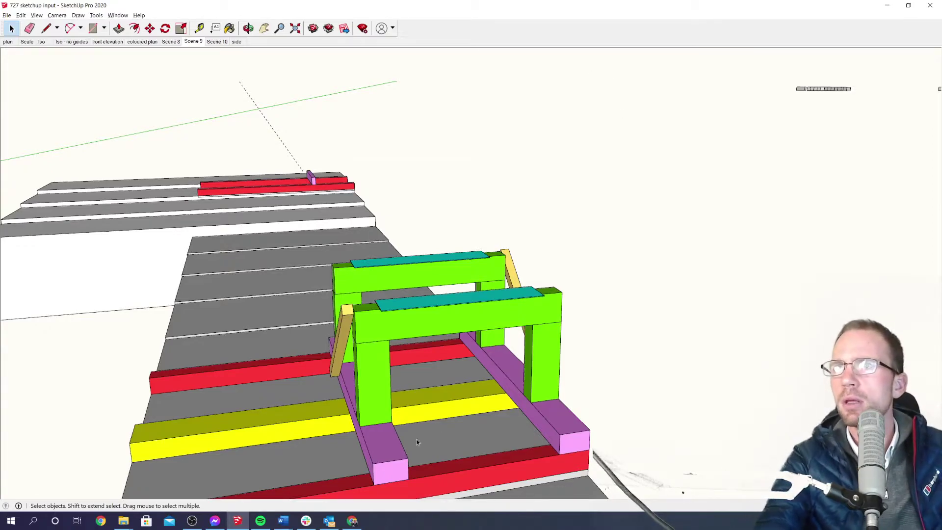
middle_drag(417, 440, 494, 380)
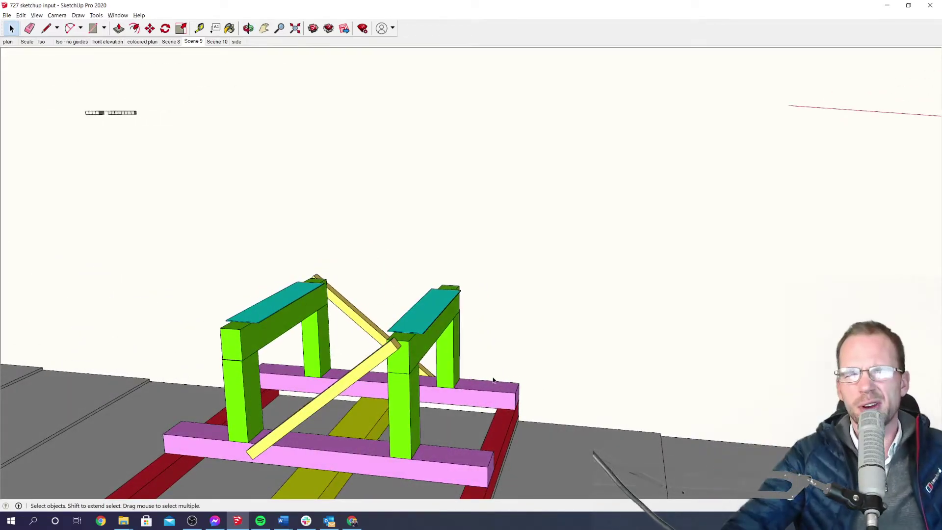
scroll(405, 358, up, 5)
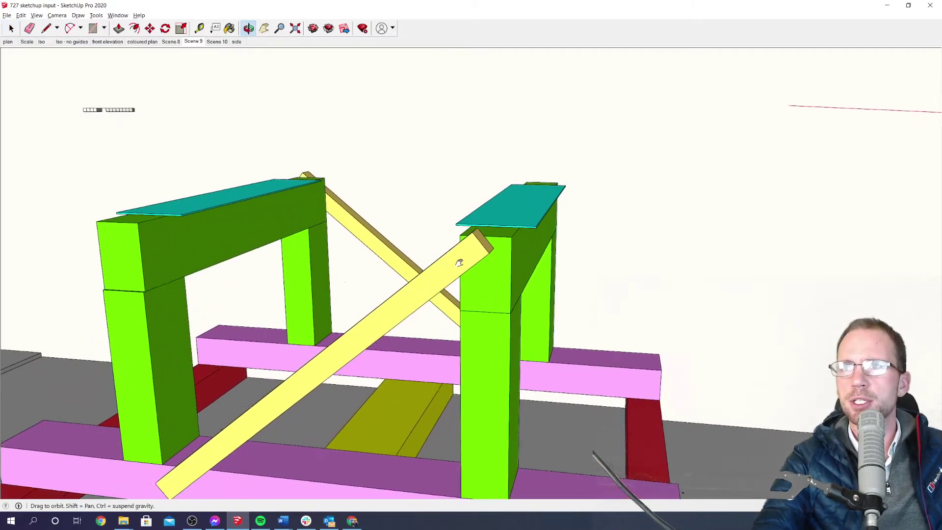
scroll(482, 234, down, 2)
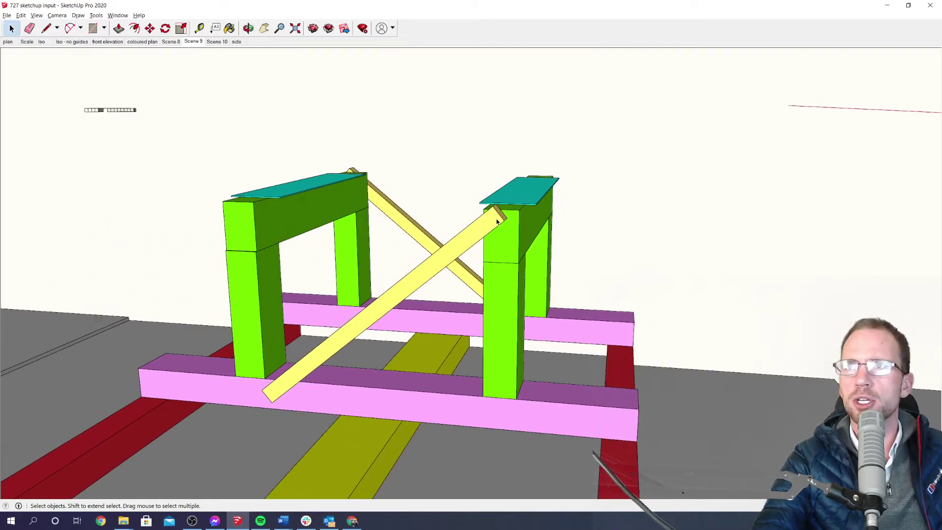
middle_drag(242, 440, 528, 315)
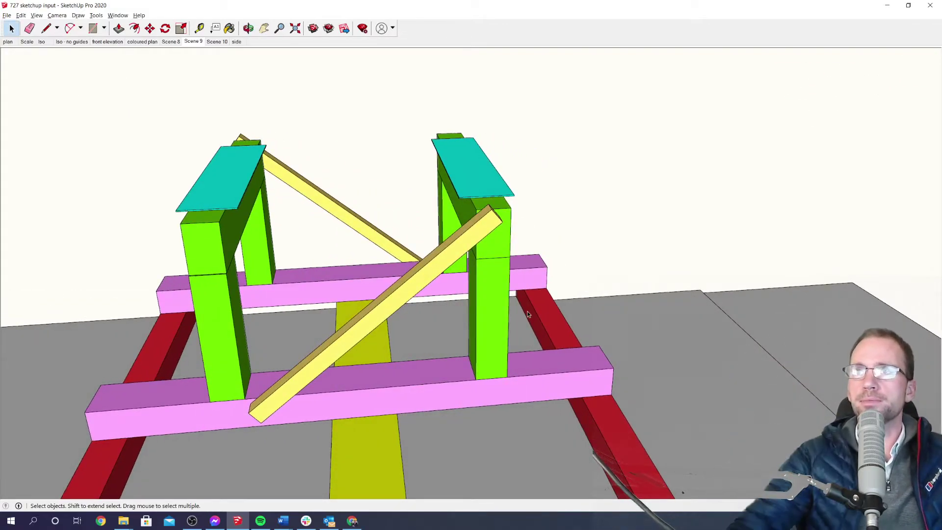
middle_drag(437, 217, 221, 335)
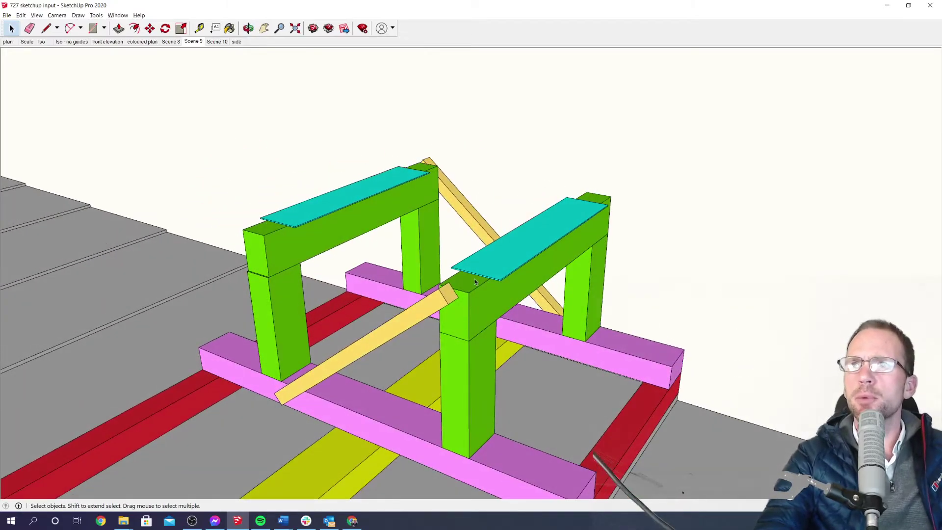
Inspect the turquoise padding plates on top of the green goal posts up close
scroll(505, 286, up, 3)
shift+middle_drag(505, 286, 446, 308)
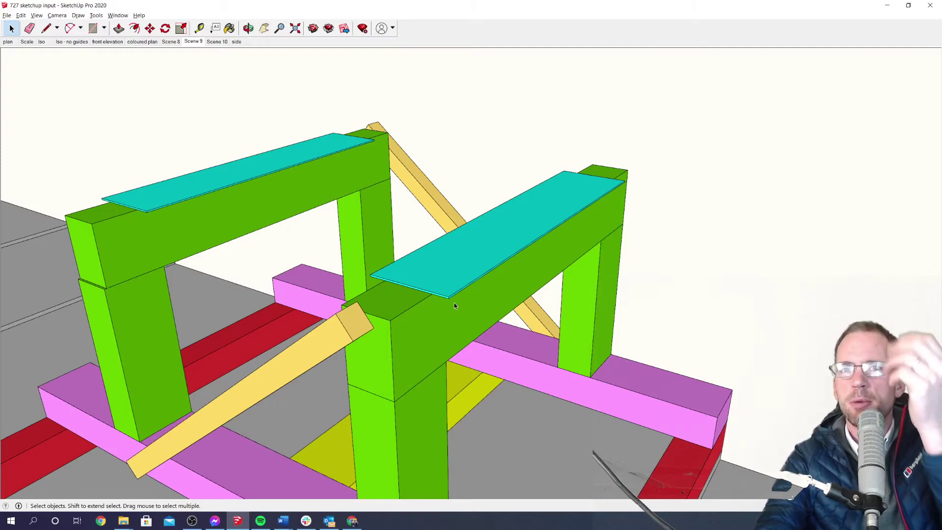
middle_drag(455, 301, 418, 275)
scroll(437, 280, up, 2)
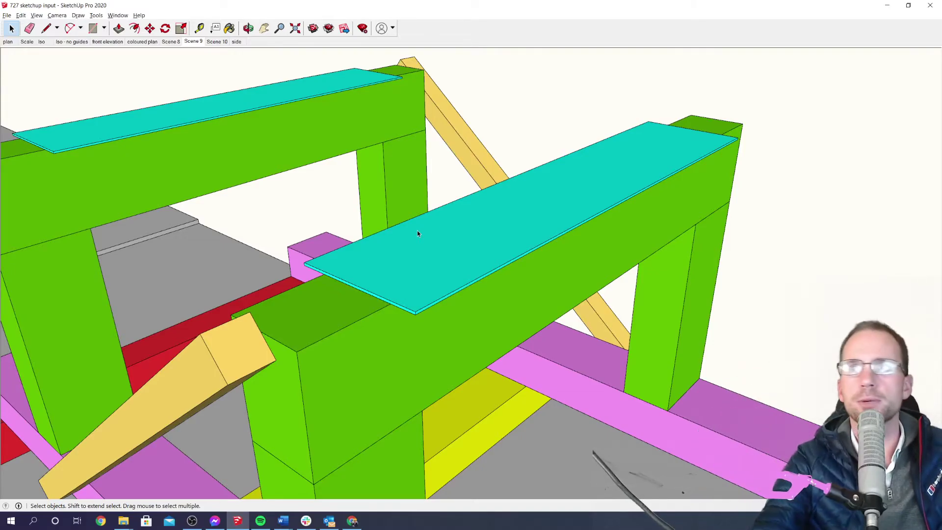
Examine the whole goal-post frame on its spreaders, from an overview of the container rows to close views of its posts and struts
scroll(418, 231, down, 10)
scroll(447, 293, down, 3)
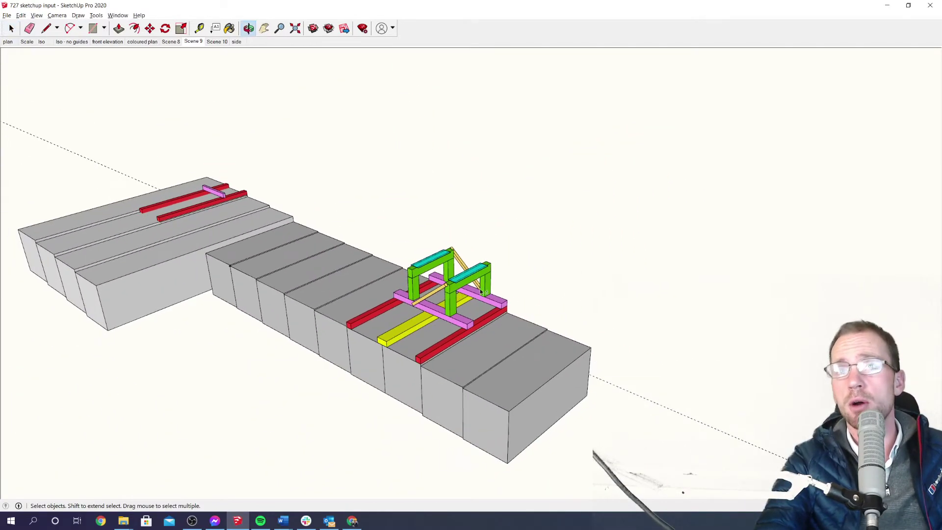
middle_drag(447, 293, 398, 334)
scroll(381, 284, up, 7)
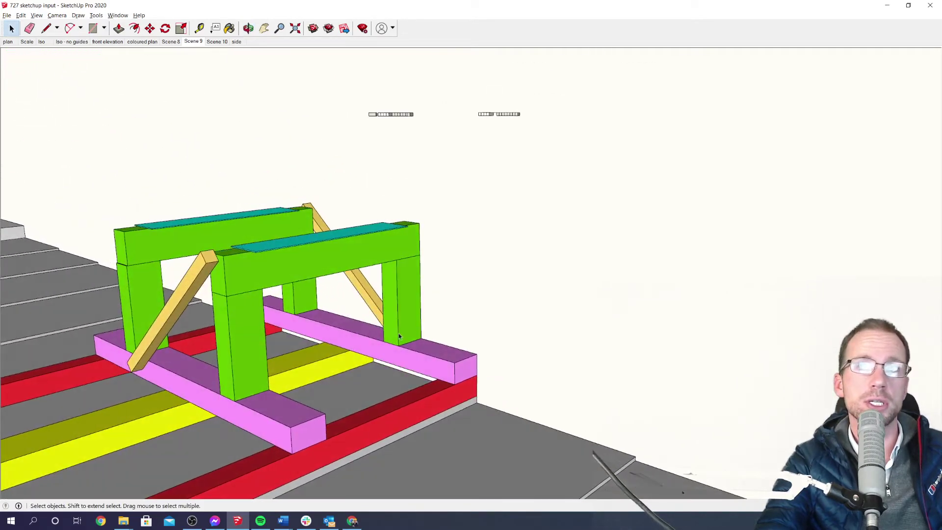
shift+middle_drag(309, 367, 416, 395)
scroll(375, 374, down, 8)
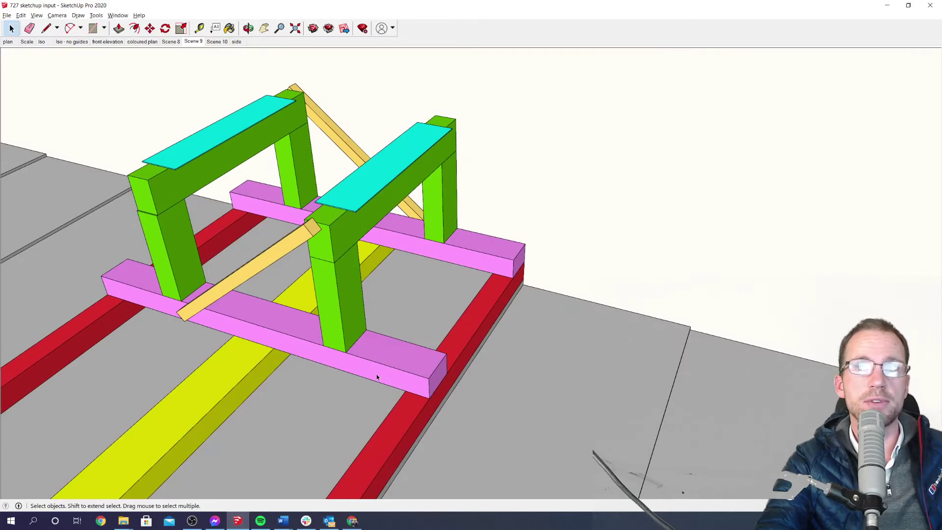
shift+middle_drag(366, 359, 475, 358)
scroll(392, 387, up, 6)
Try to move the green goal post nearer the container row's end, with its turquoise plate, outward along the purple spreader beams
double_click(392, 386)
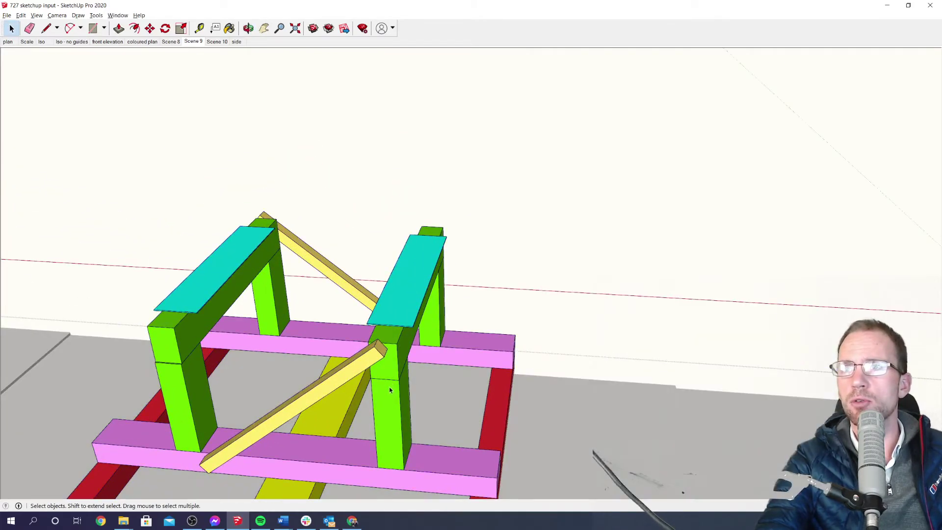
click(391, 391)
shift+click(391, 372)
shift+click(429, 324)
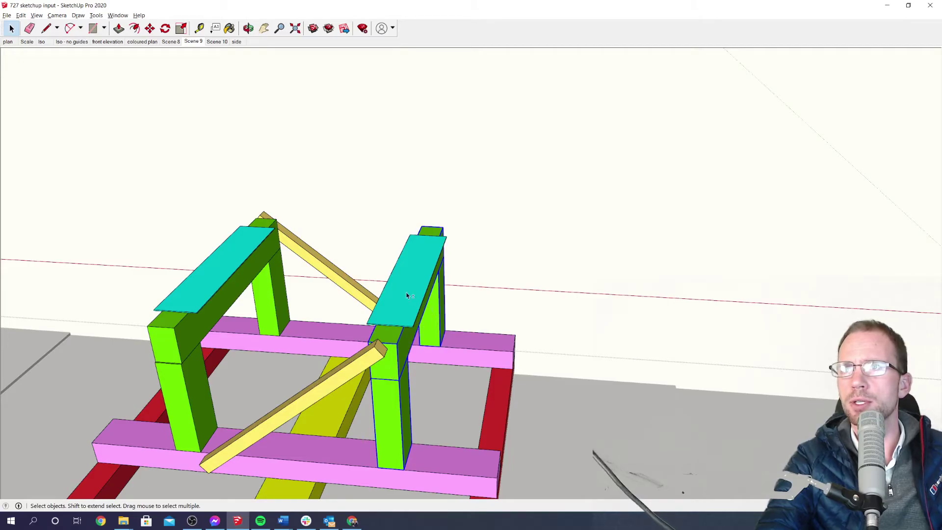
shift+click(403, 299)
key(m)
click(400, 449)
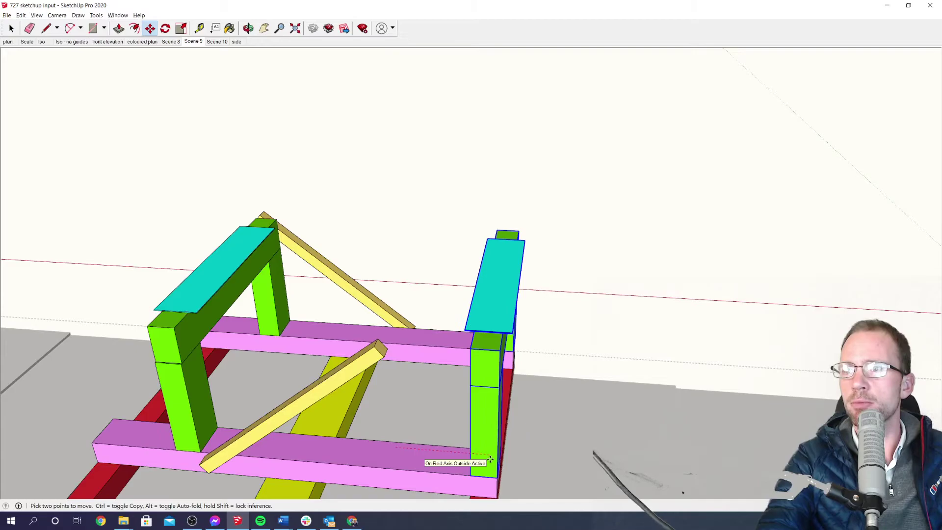
key(Escape)
key(space)
Leave the group and examine from the side where the goal-post frame sits along the container row relative to the nose support
scroll(387, 453, down, 3)
shift+middle_drag(387, 452, 455, 254)
click(513, 240)
middle_drag(408, 338, 450, 287)
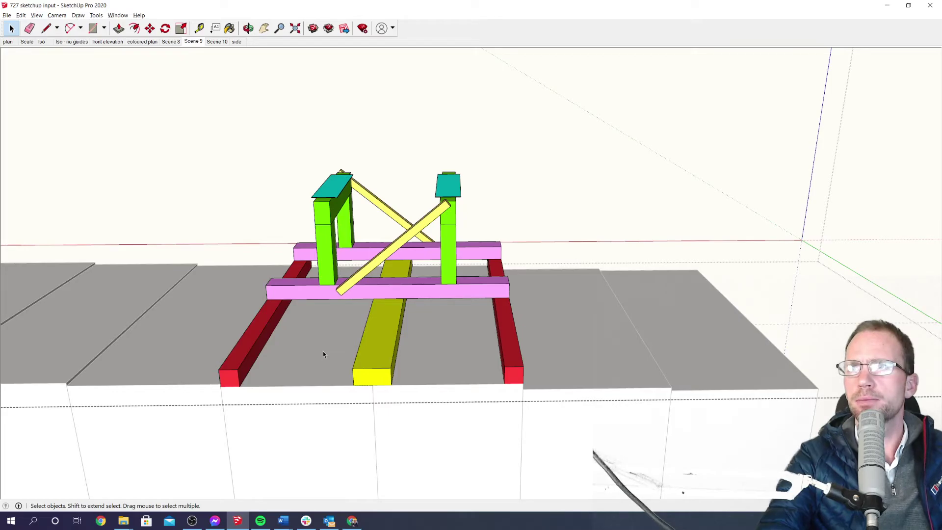
scroll(322, 354, down, 4)
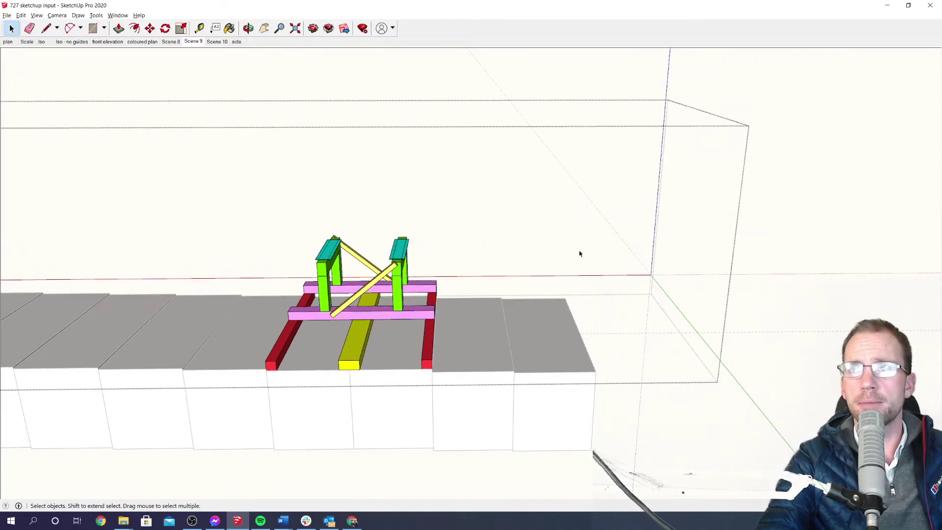
click(754, 285)
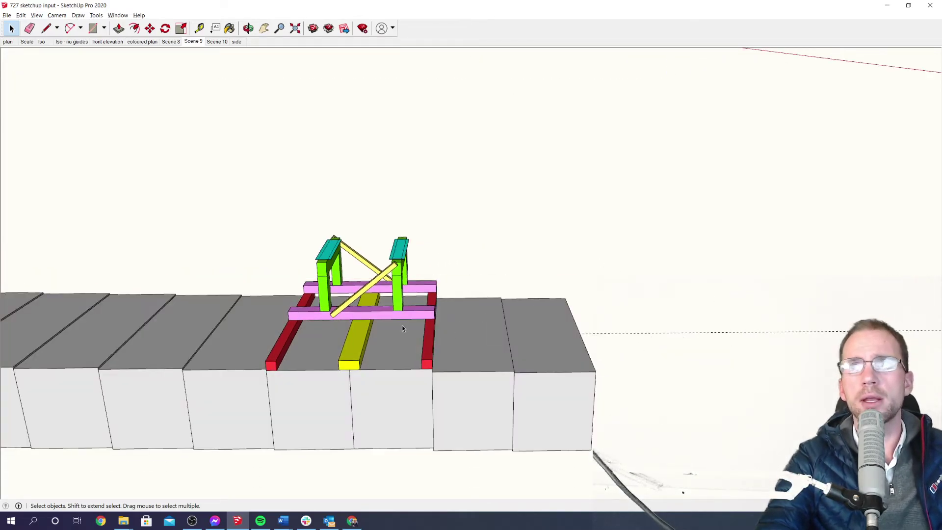
scroll(402, 326, down, 3)
shift+middle_drag(402, 326, 567, 345)
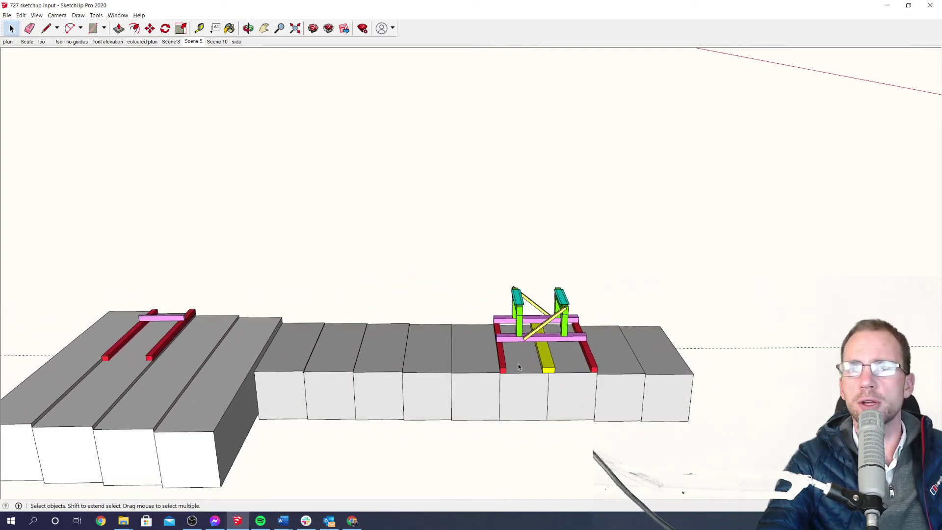